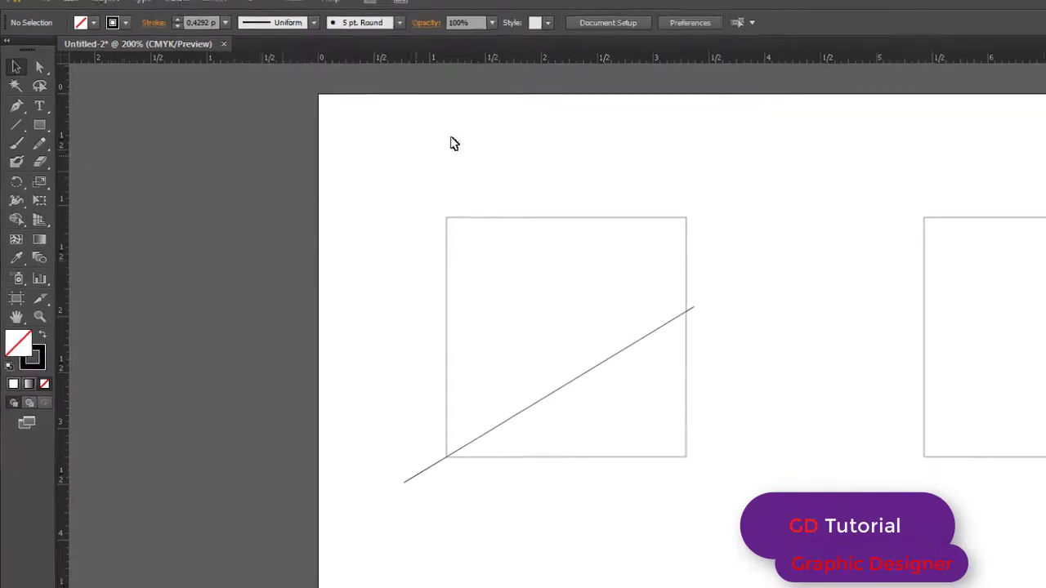
Place a horizontal ruler guide along the top edges of the two squares and select it.
left_click_drag(487, 55, 461, 197)
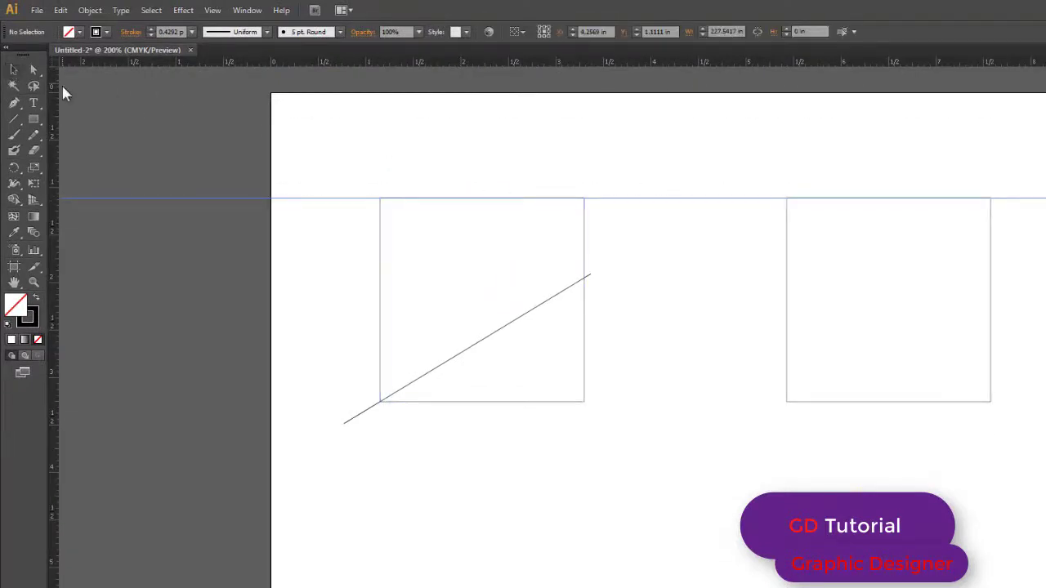
left_click_drag(633, 147, 717, 286)
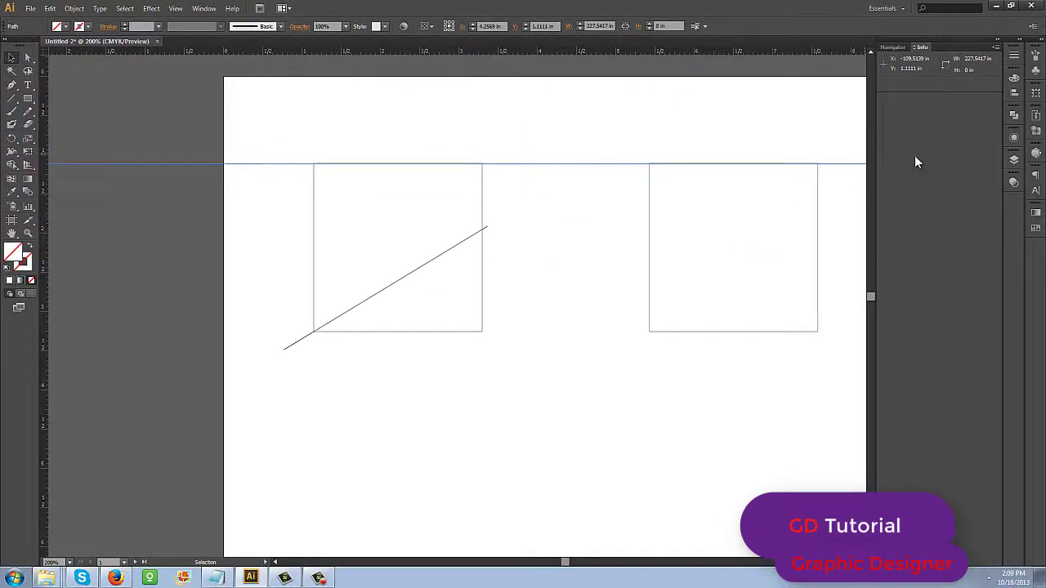
Add a new layer above Layer 1 and name it g.
left_click(1014, 161)
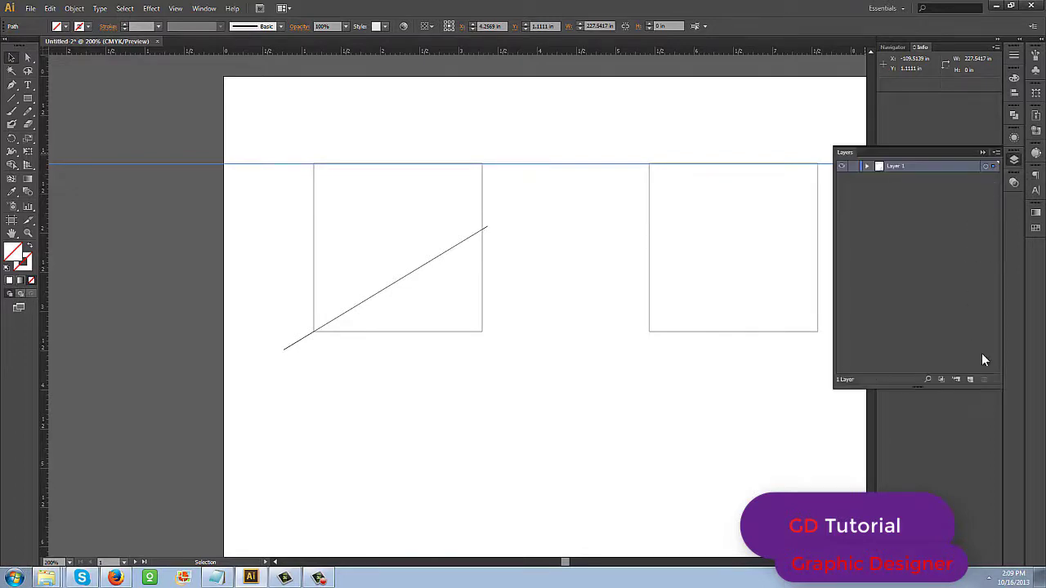
left_click(969, 380)
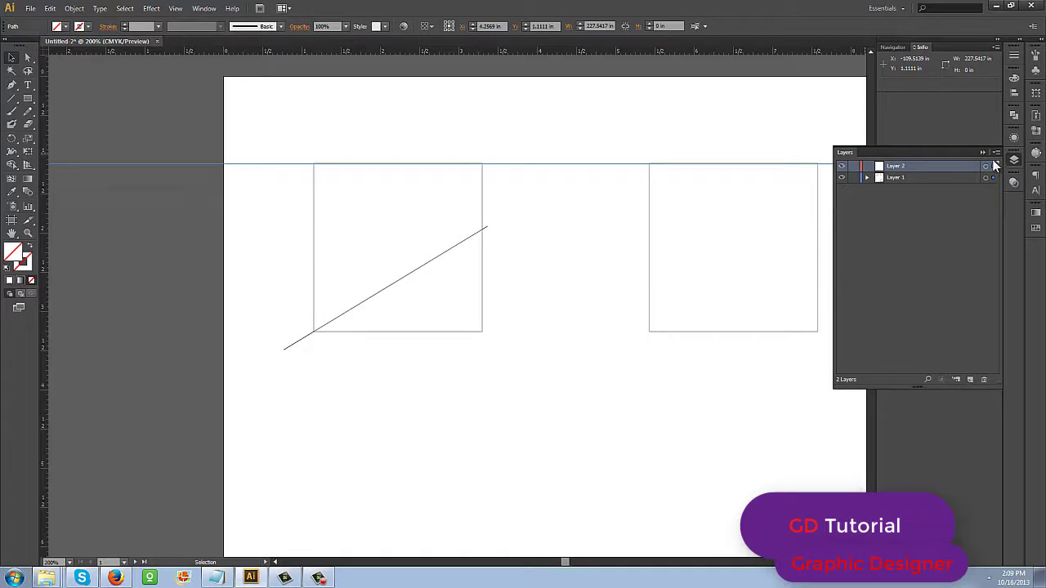
double_click(893, 167)
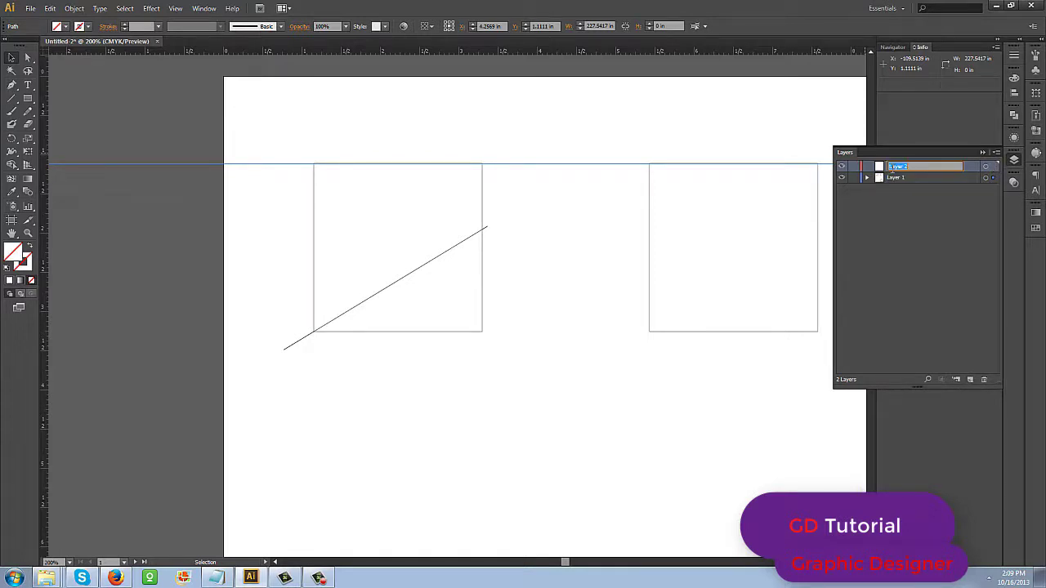
type("g")
key("Return")
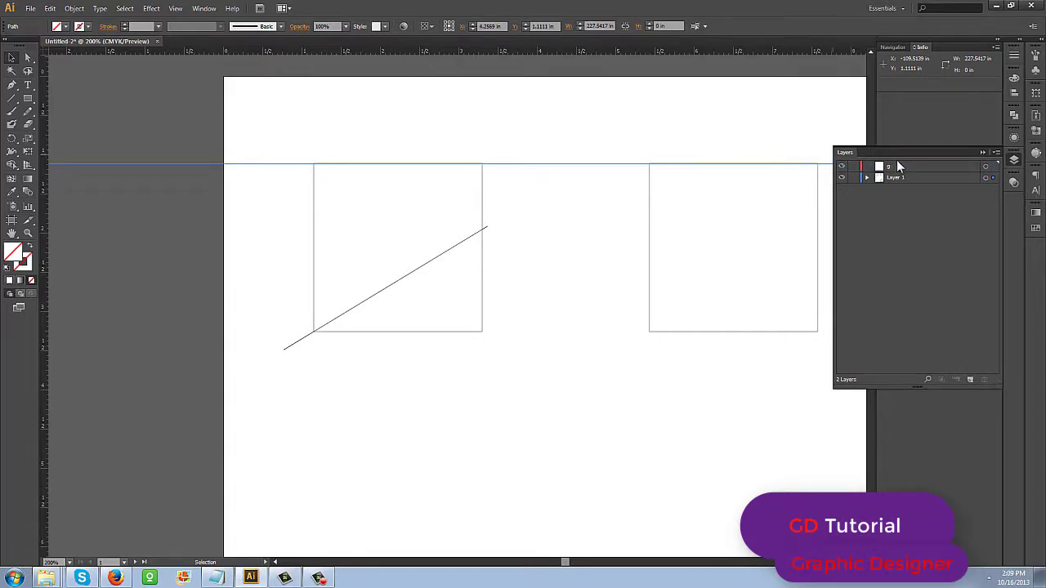
Move the selected guide from Layer 1 to layer g.
left_click(917, 163)
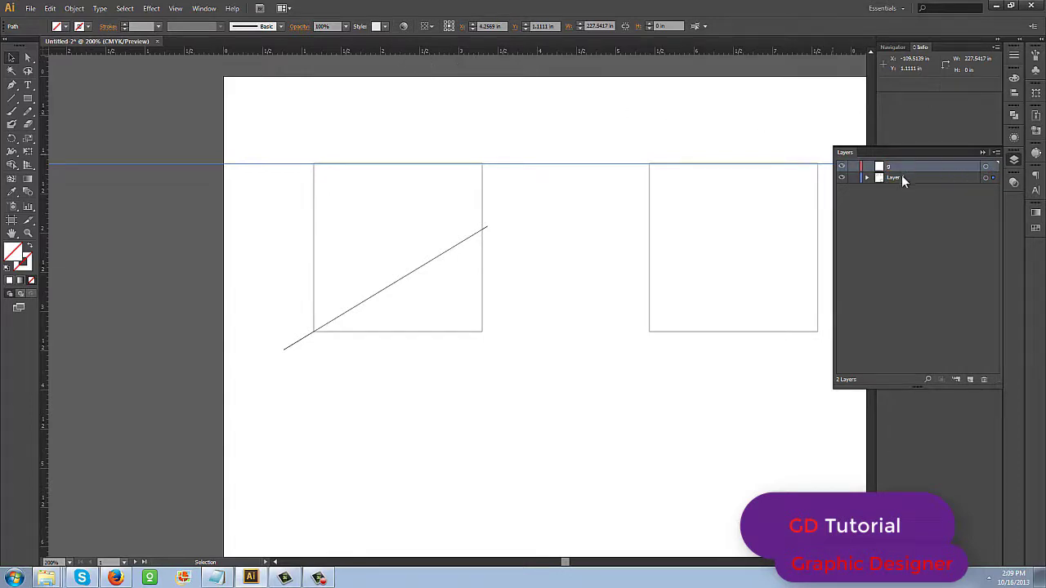
left_click_drag(552, 189, 591, 141)
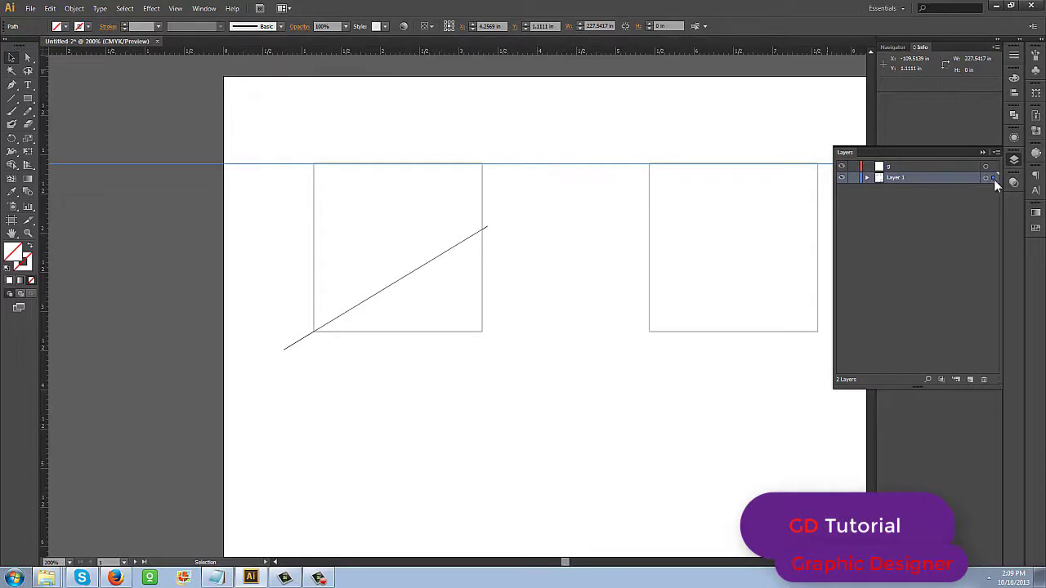
left_click_drag(993, 179, 994, 167)
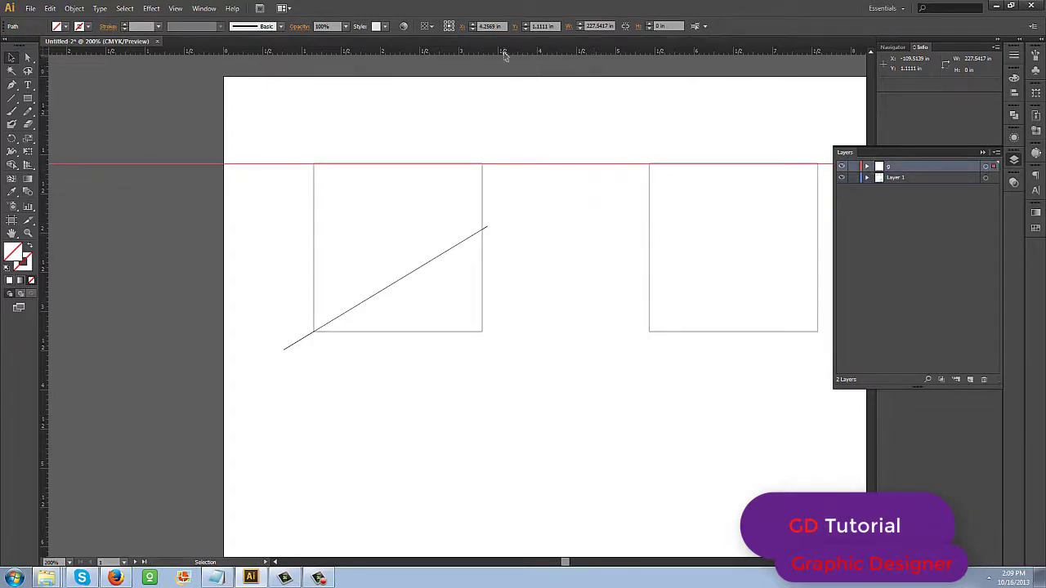
Add a second horizontal guide along the bottom edges of the squares and toggle layer g's visibility off and on.
left_click_drag(505, 56, 476, 332)
left_click(633, 333)
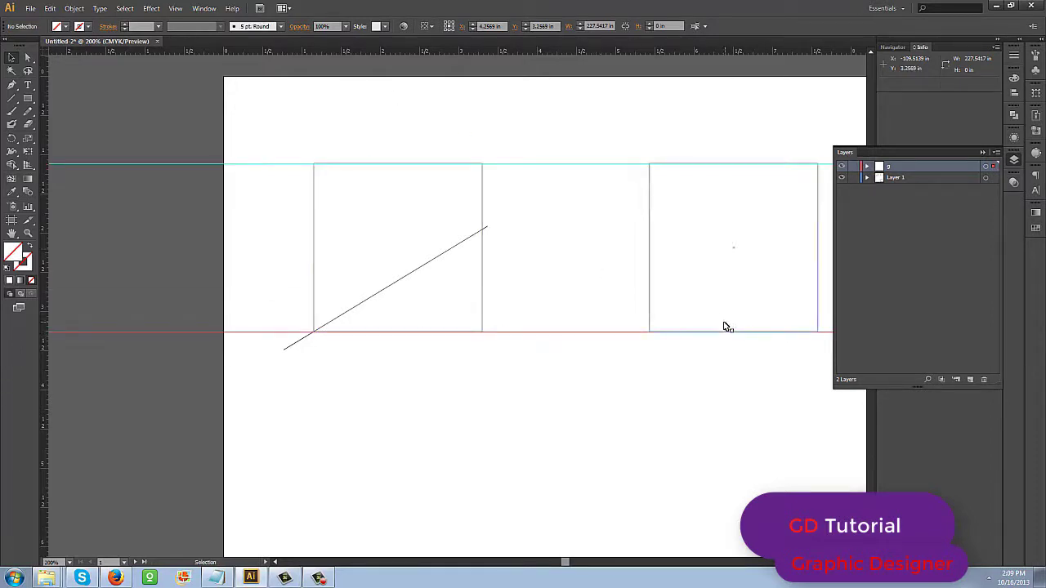
left_click(842, 166)
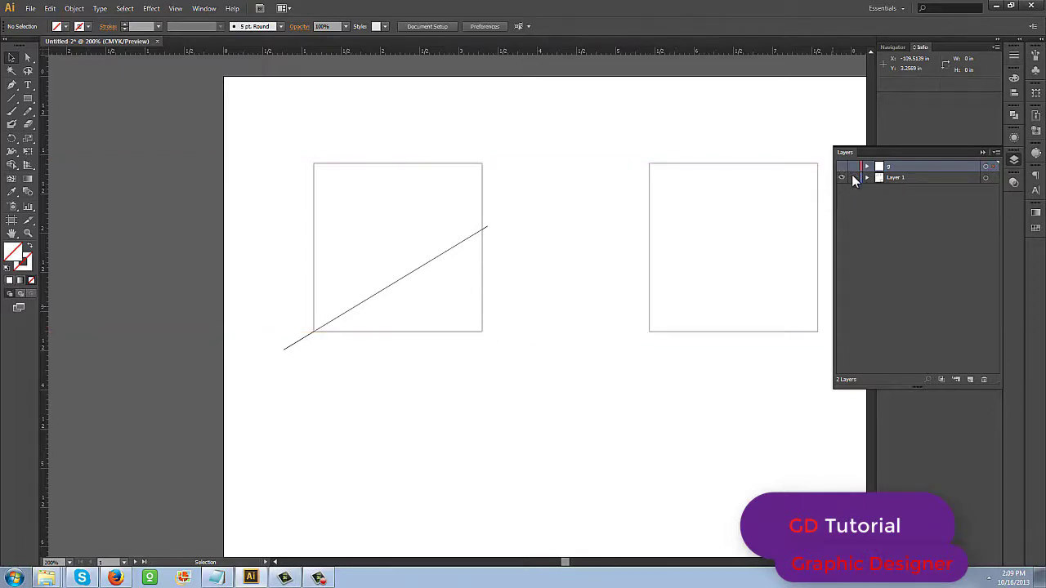
left_click(842, 166)
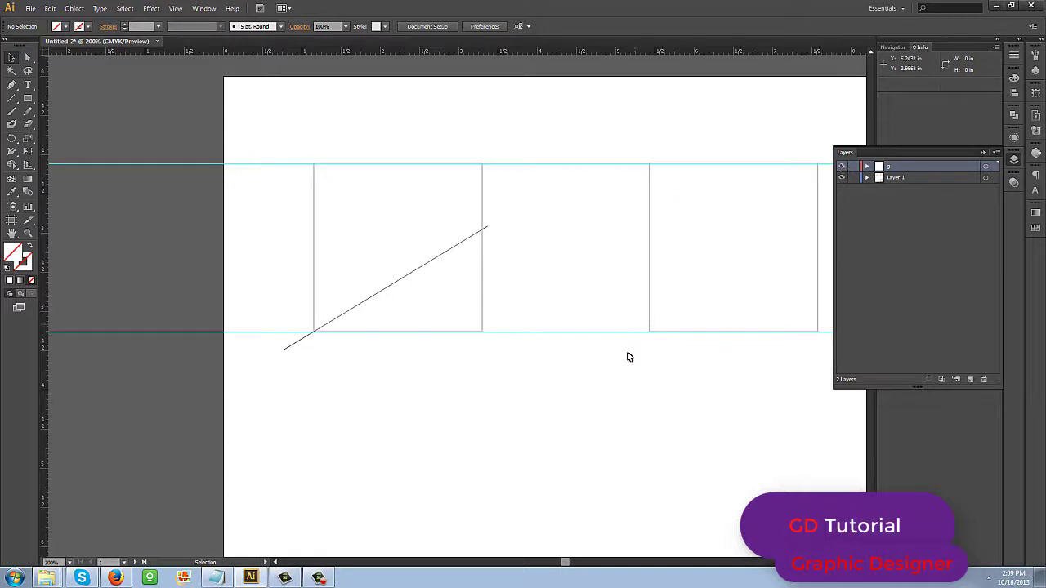
Delete both horizontal ruler guides across the squares.
left_click_drag(628, 356, 492, 378)
left_click(529, 235)
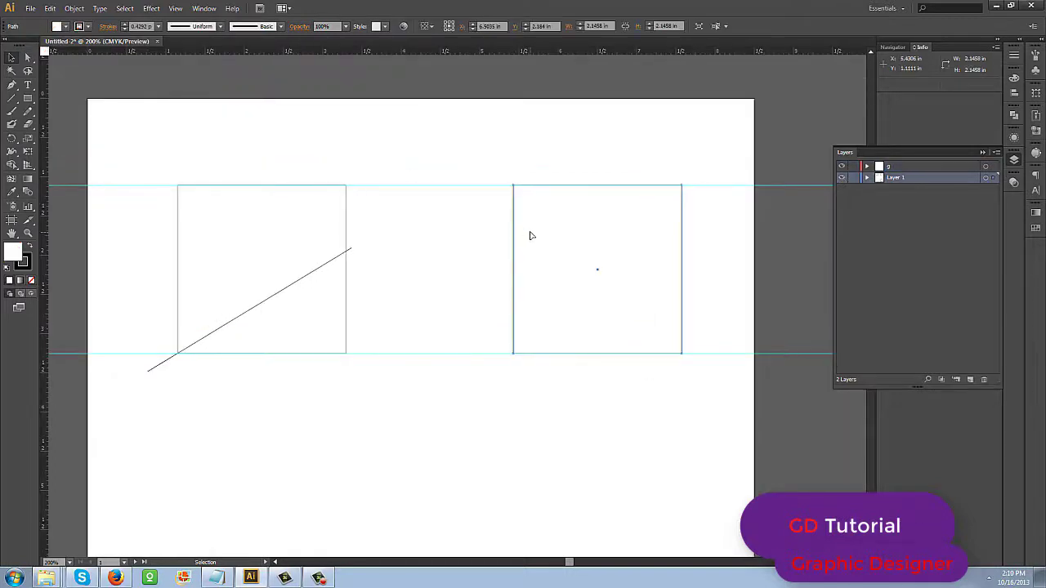
left_click(407, 376)
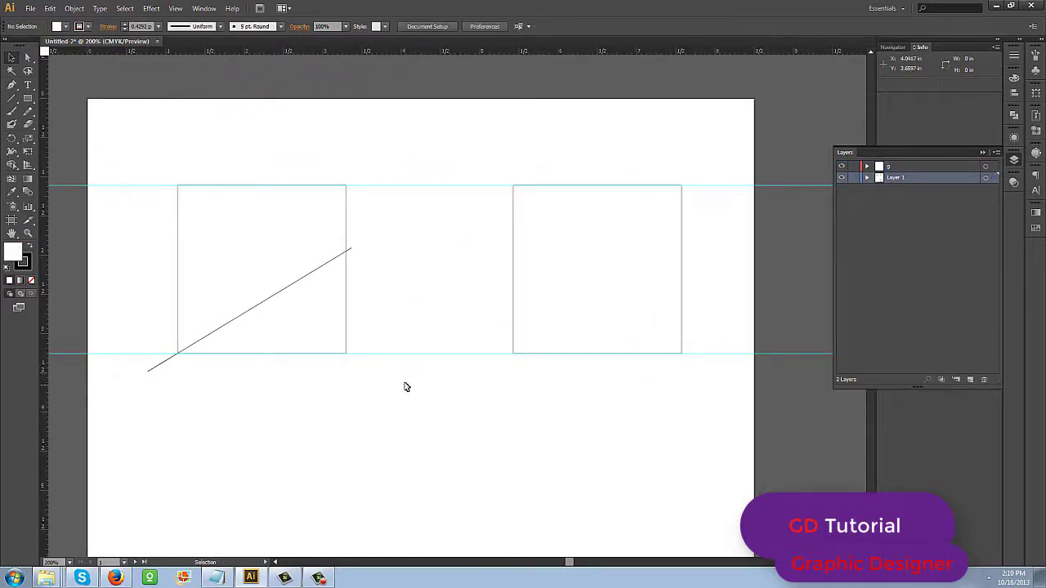
left_click_drag(404, 385, 439, 154)
key("Delete")
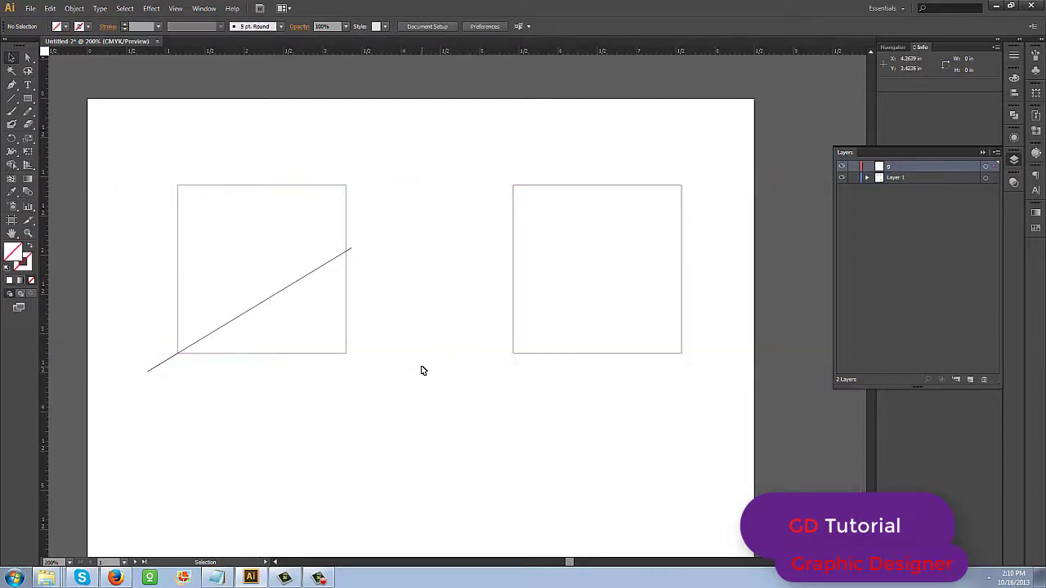
Select both squares and convert them into guides with Make Guides.
left_click(226, 236)
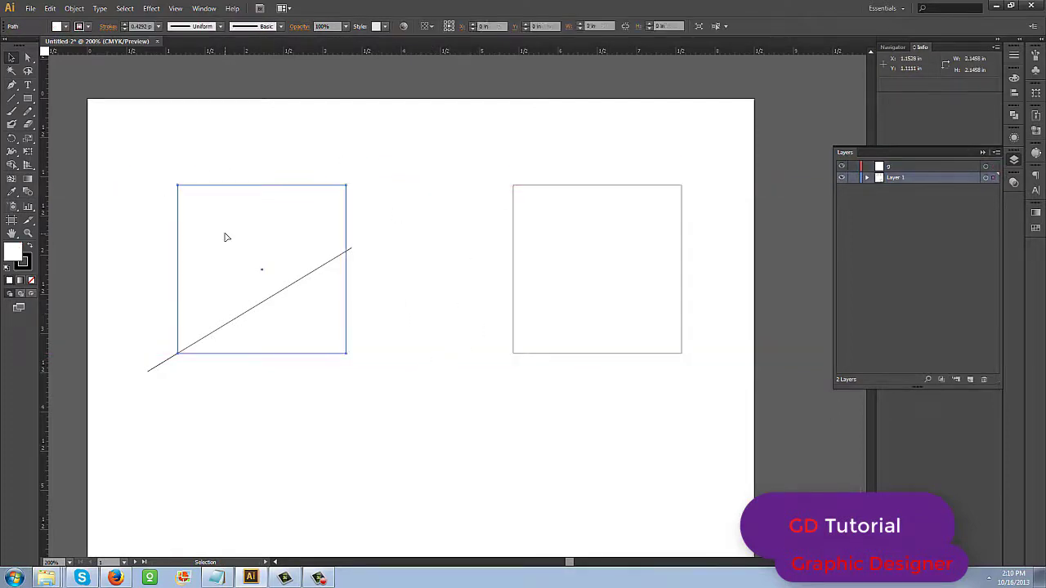
left_click(608, 231, "shift")
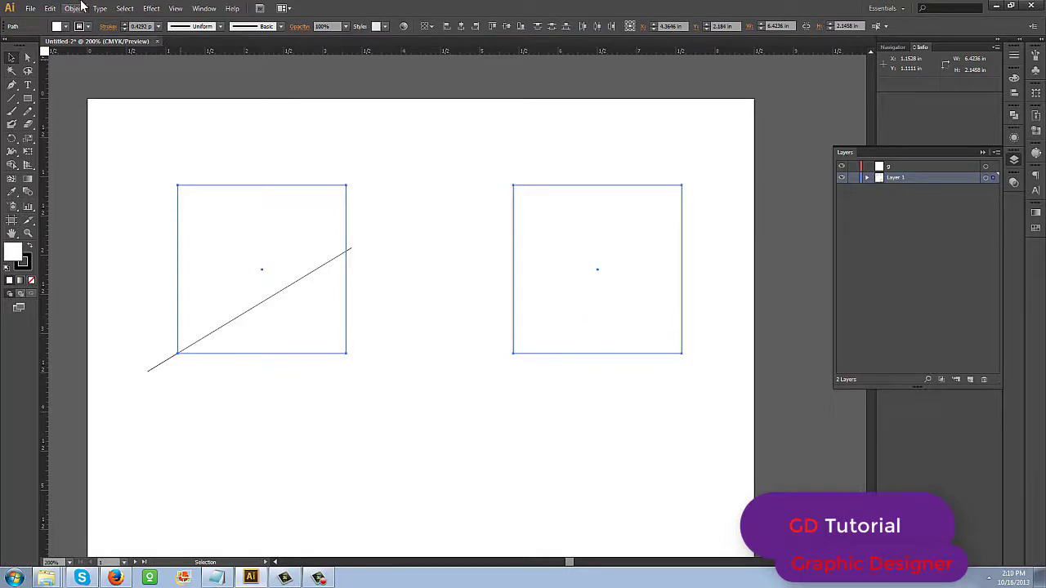
left_click(174, 8)
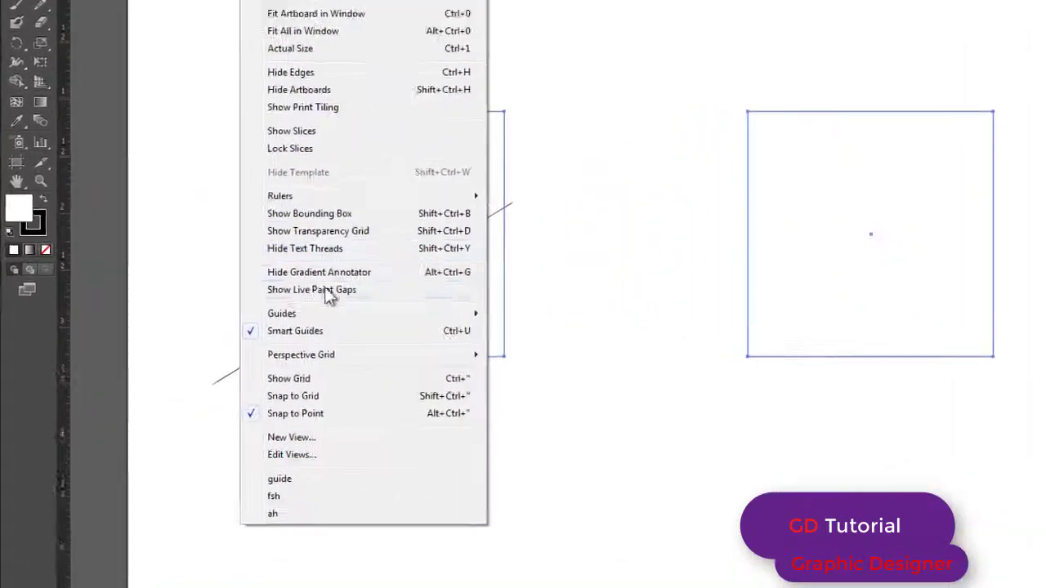
mouse_move(232, 322)
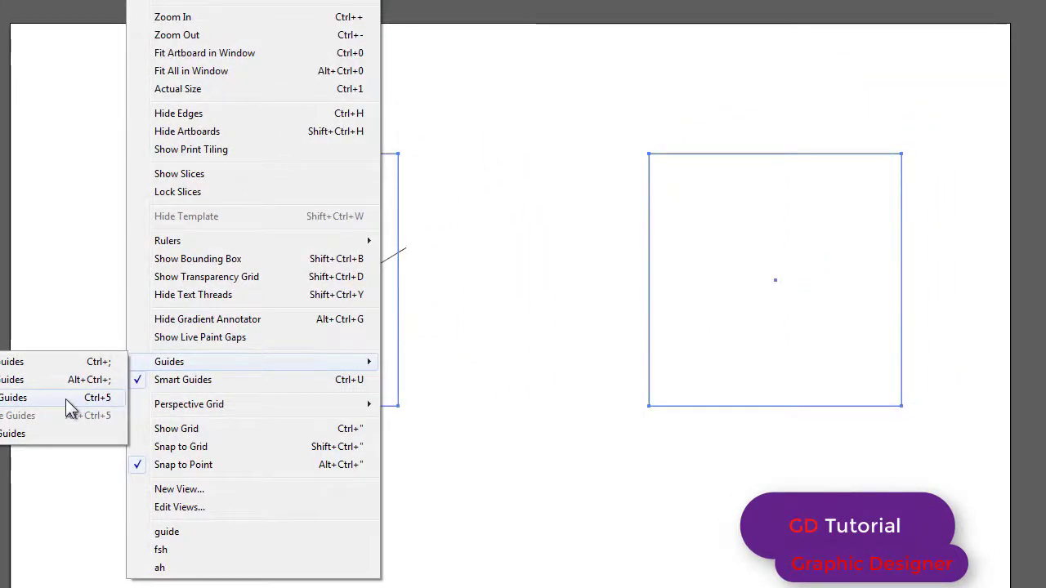
left_click(68, 400)
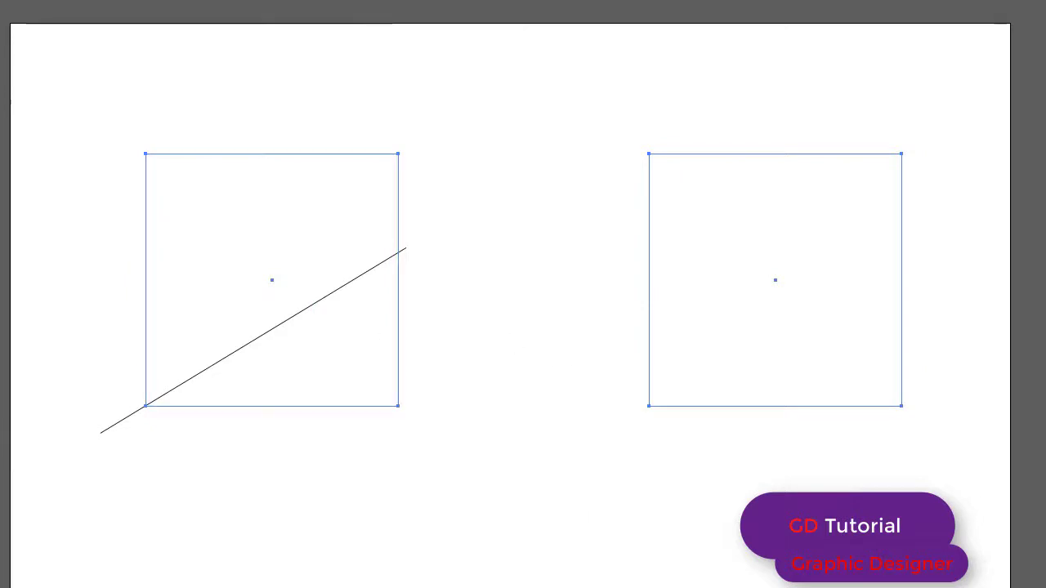
Check the two guide squares by selecting both and clearing the selection, and activate the Line Segment tool.
left_click(603, 437)
left_click(769, 282)
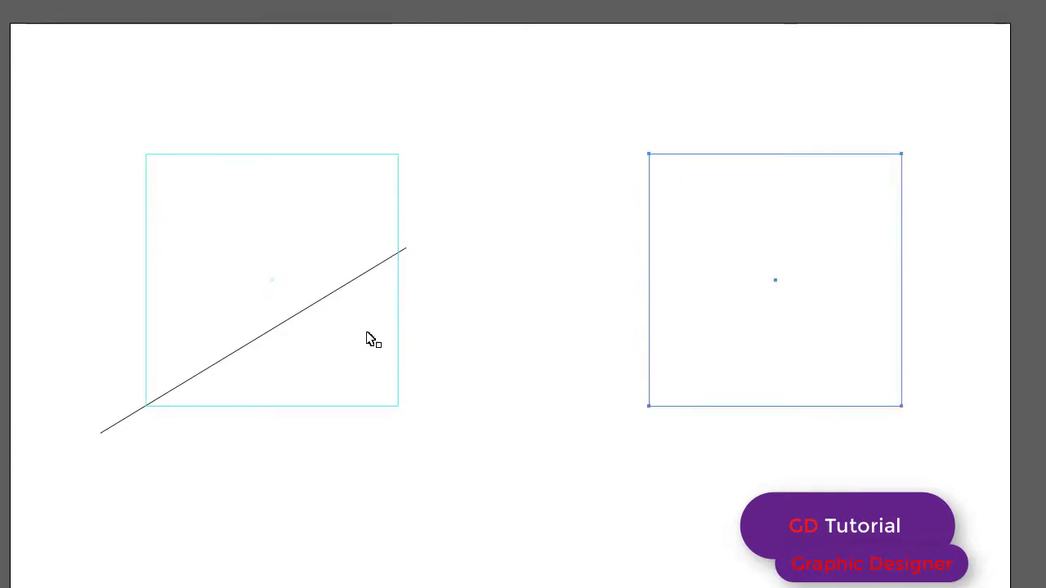
left_click(333, 337, "shift")
left_click(611, 538)
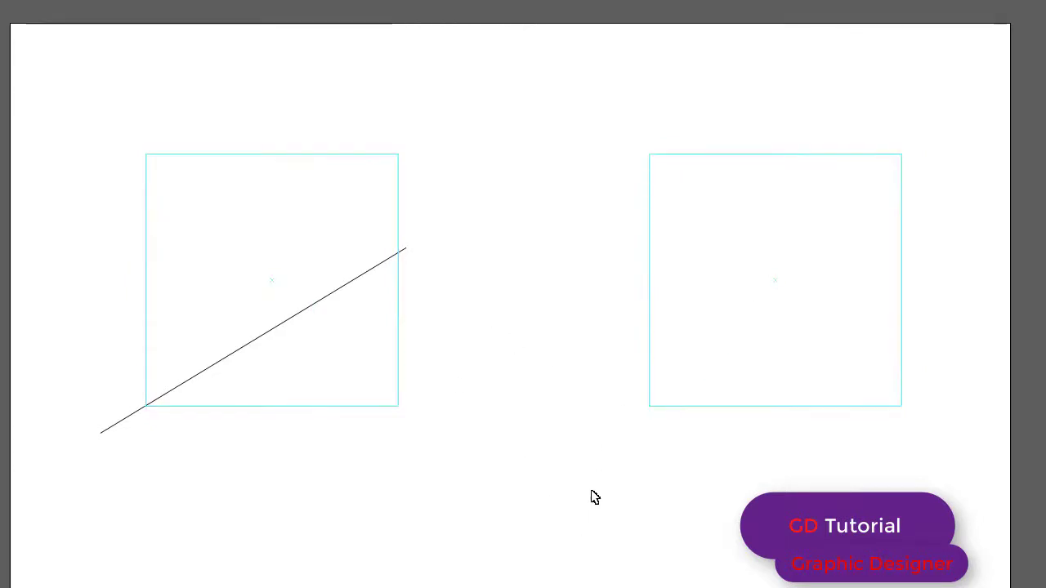
key("backslash")
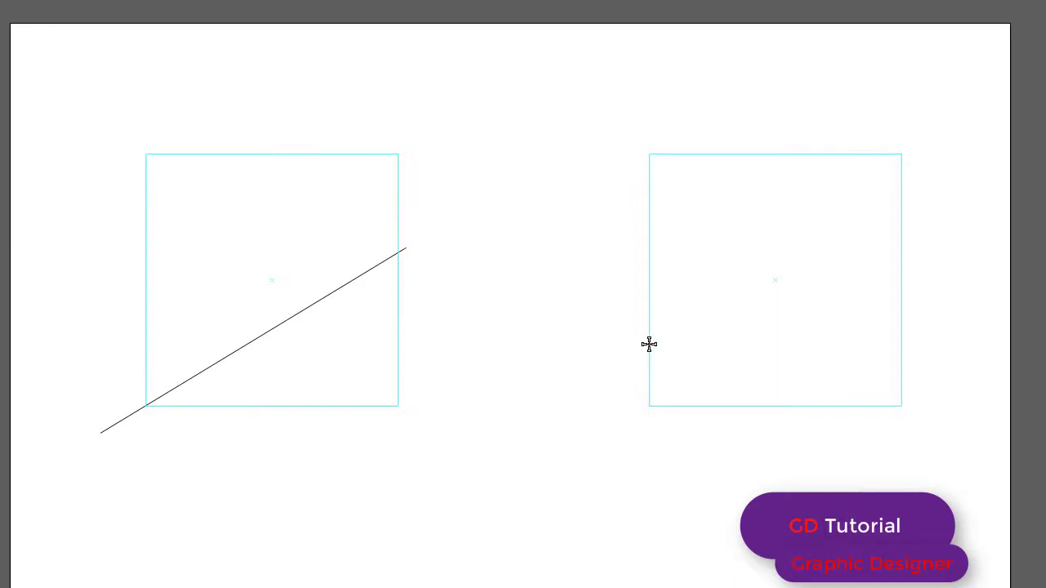
Widen the right guide square by moving only its left edge about 1.67 in to the left with Direct Selection.
left_click(28, 58)
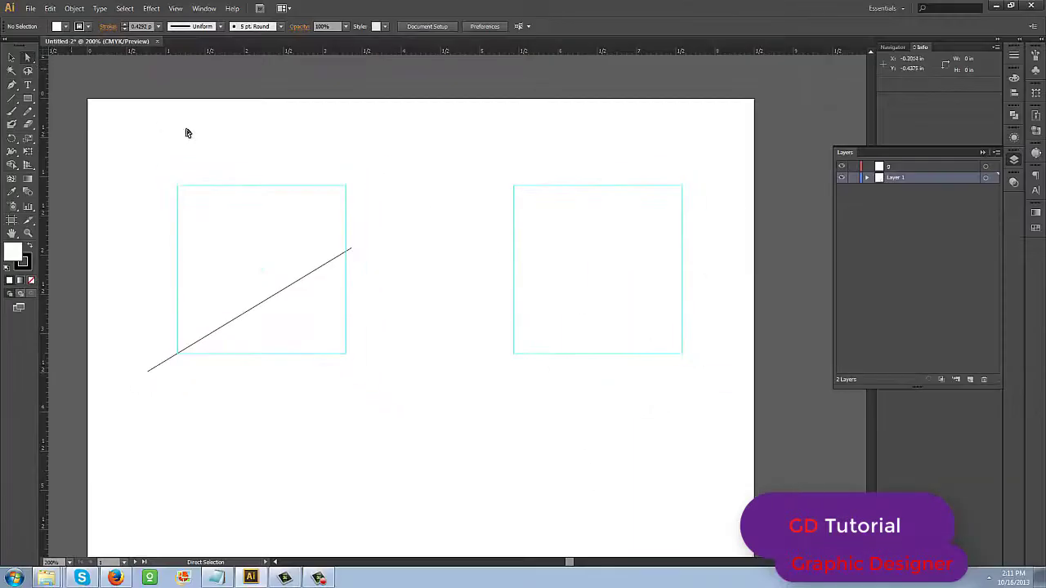
left_click_drag(514, 278, 384, 270)
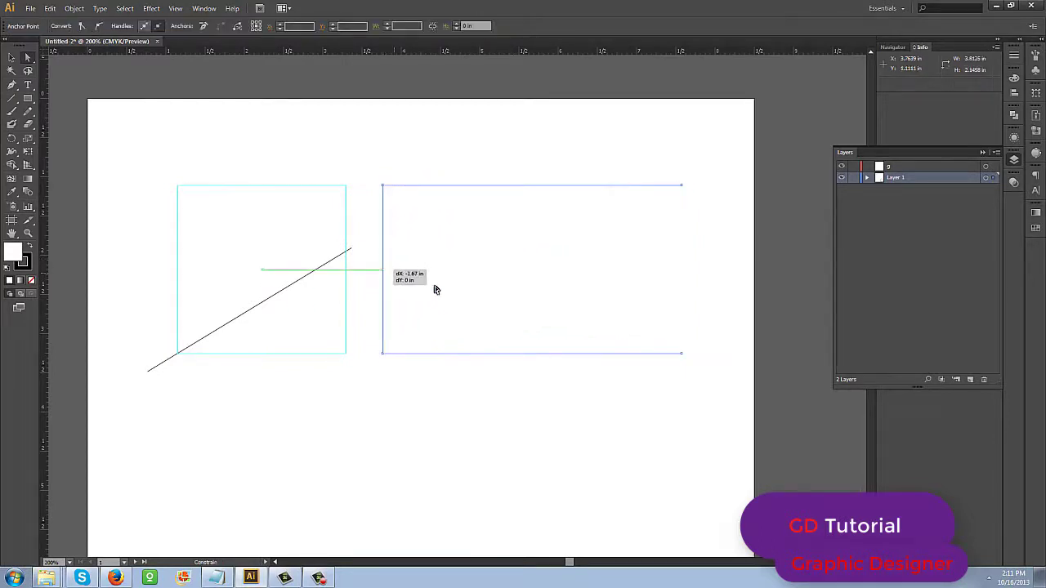
left_click(537, 444)
left_click(594, 286)
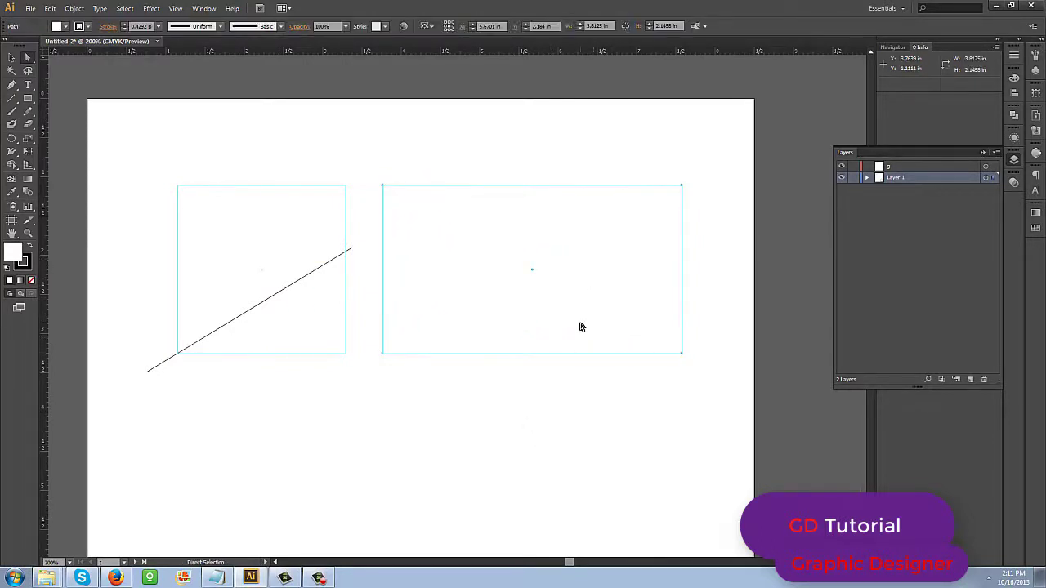
left_click(587, 428)
left_click(559, 270)
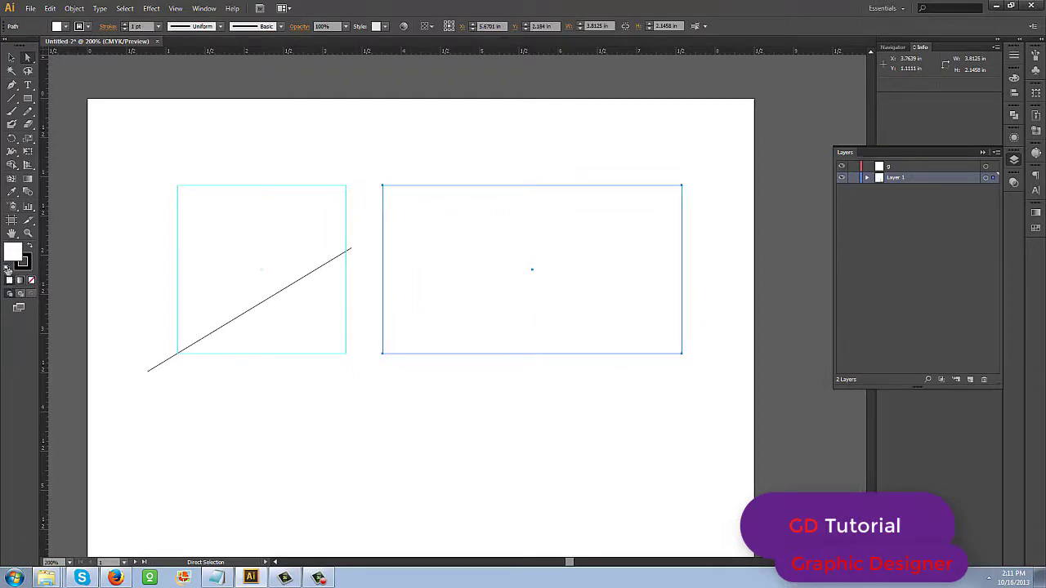
left_click(396, 389)
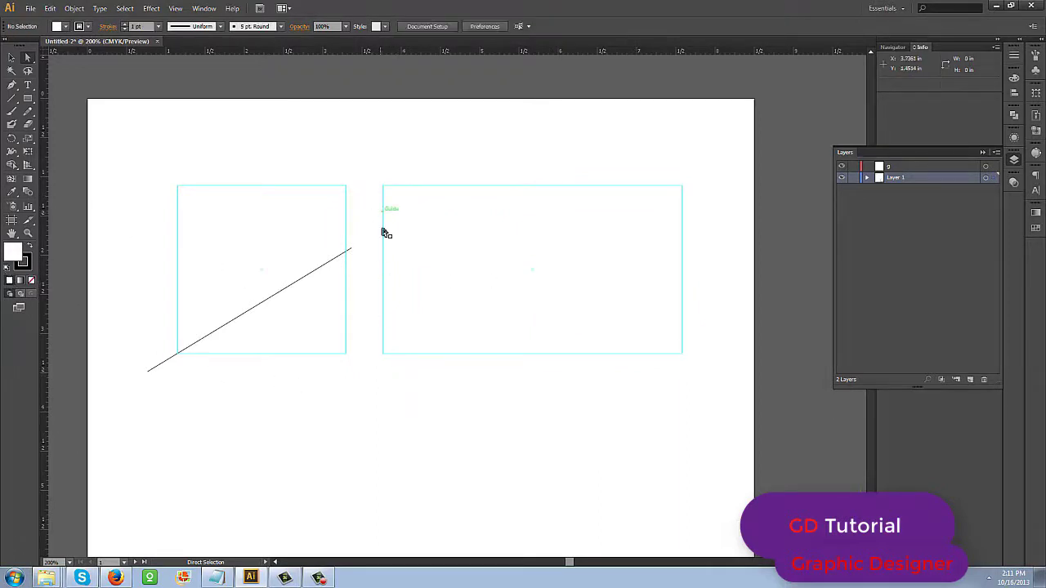
Move the left edge of the widened guide rectangle back to the right, to about X 5.22 in.
left_click_drag(385, 237, 503, 248)
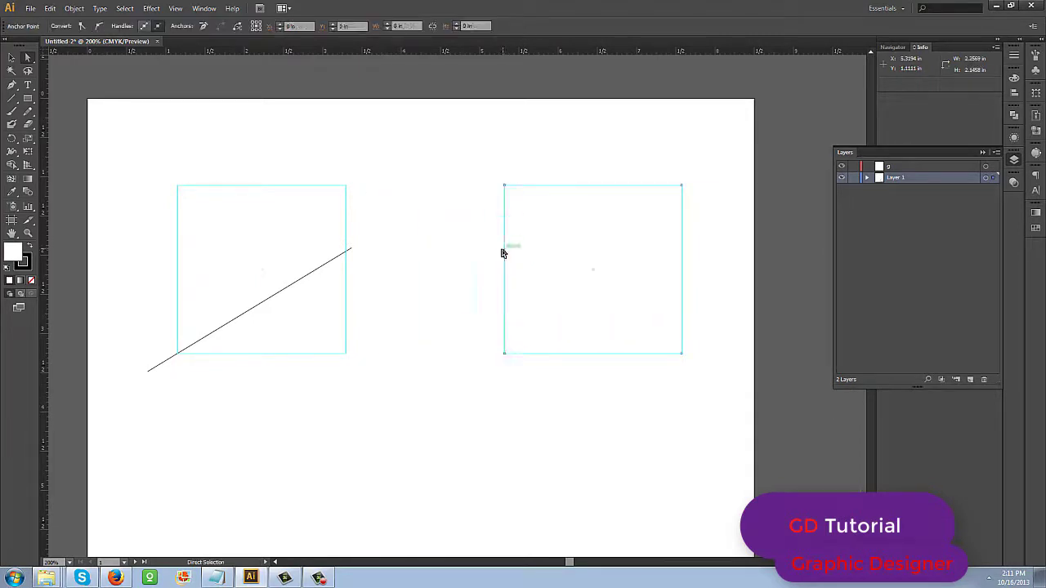
left_click(450, 381)
left_click(564, 296)
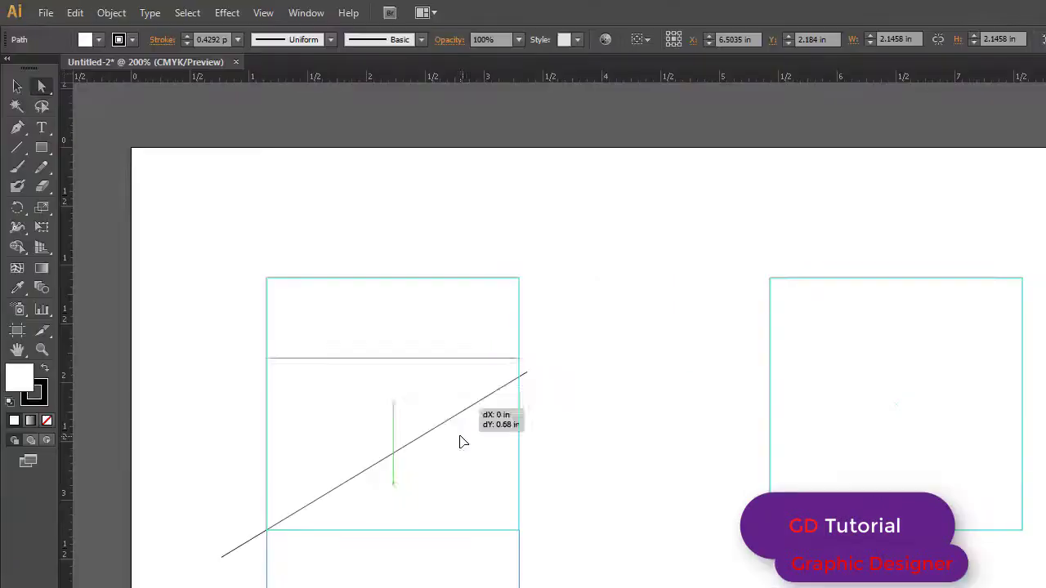
Try moving the left square straight down off its guide outline and undo the move.
left_click_drag(463, 442, 463, 442)
left_click(743, 561)
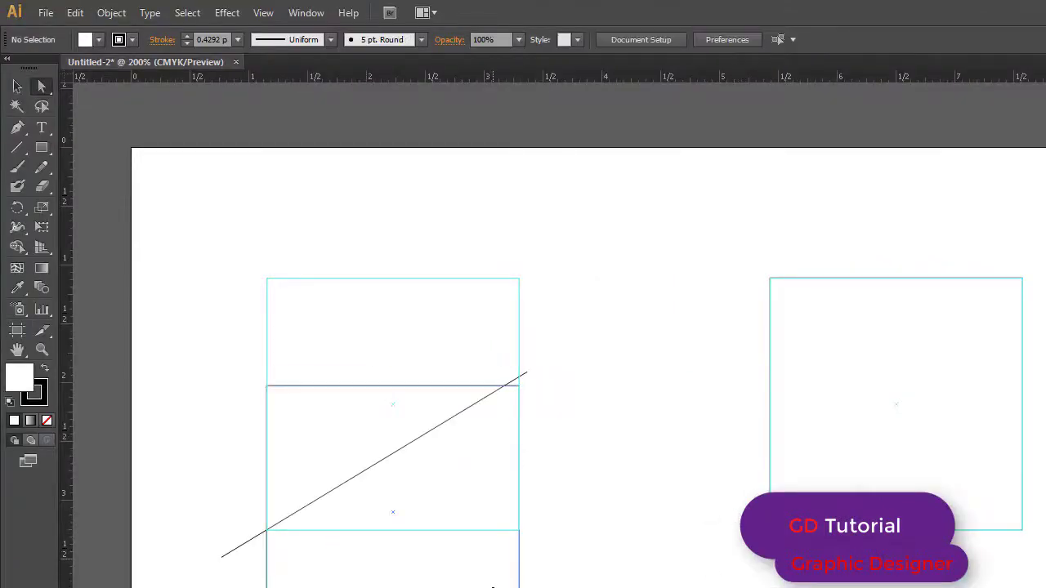
key("ctrl+z")
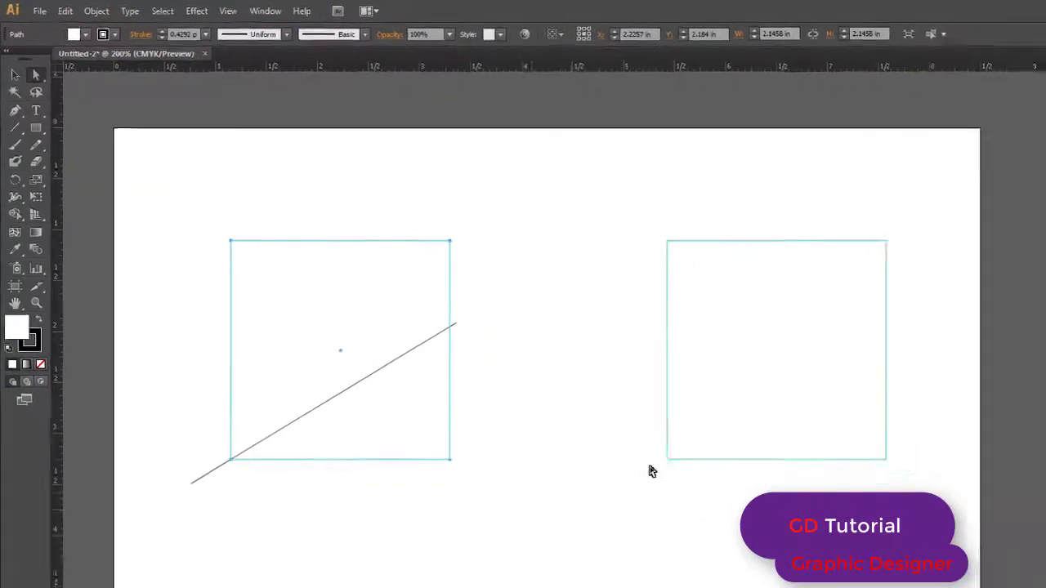
Select both guide squares, clear the selection, and draw a circle about 1.46 in in diameter between them.
left_click(839, 414, "shift")
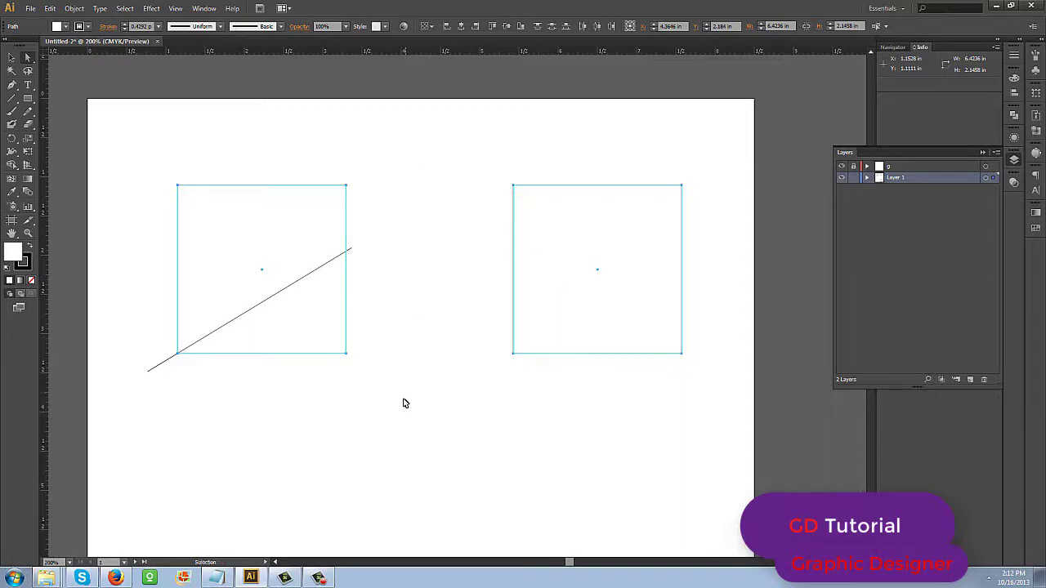
left_click(441, 395)
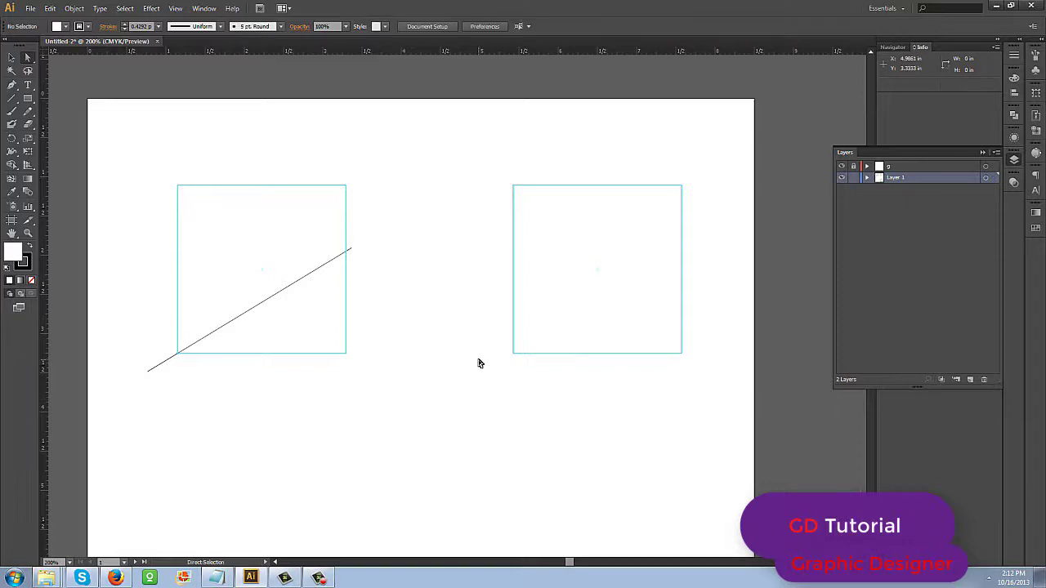
left_click(28, 98)
left_click(79, 123)
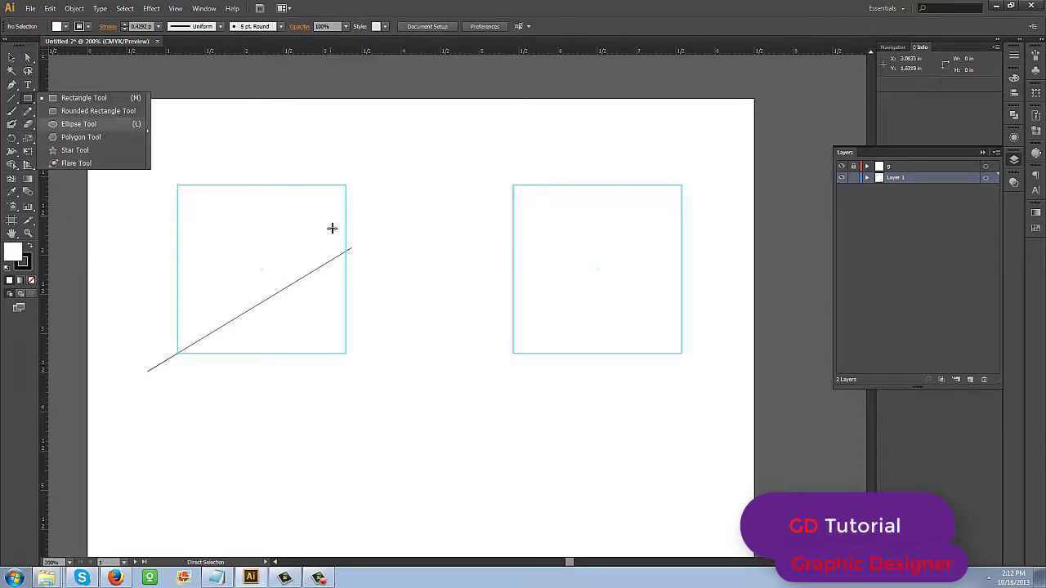
left_click_drag(422, 256, 461, 314)
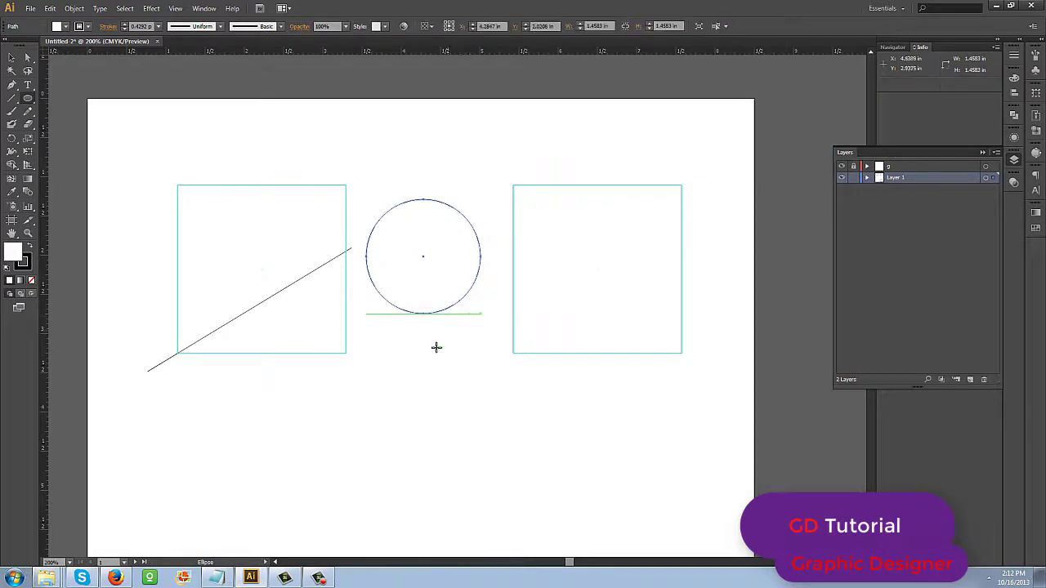
Select the circle between the squares with Direct Selection and turn it into a guide.
key("a")
left_click(434, 337)
left_click(439, 269)
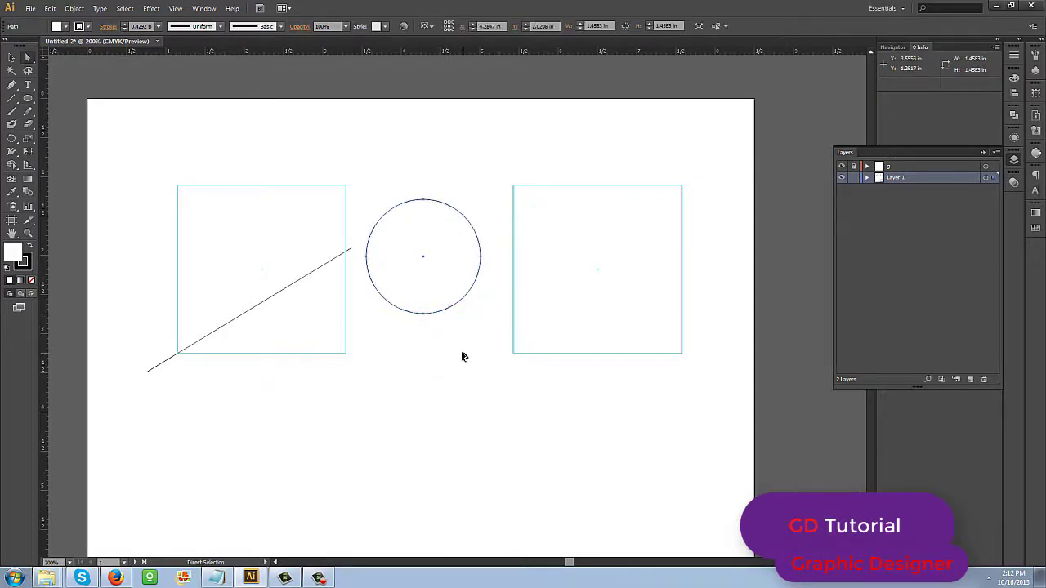
left_click(175, 8)
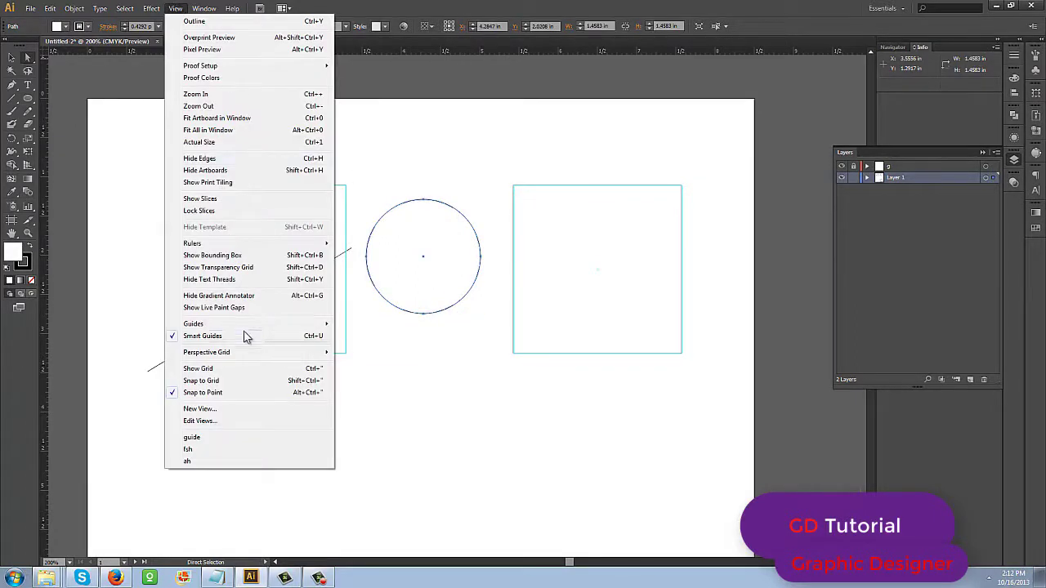
mouse_move(233, 325)
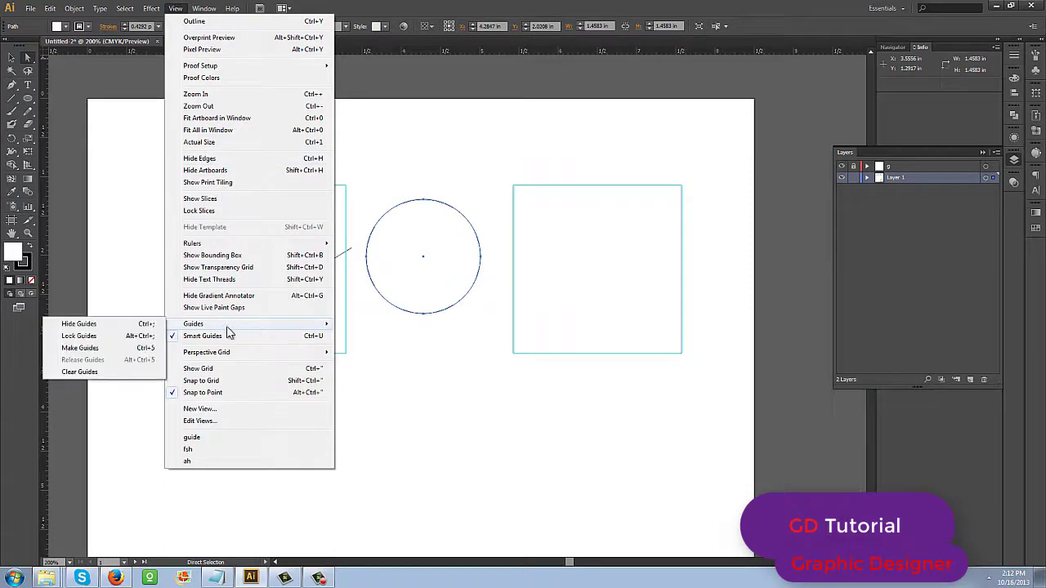
left_click(106, 346)
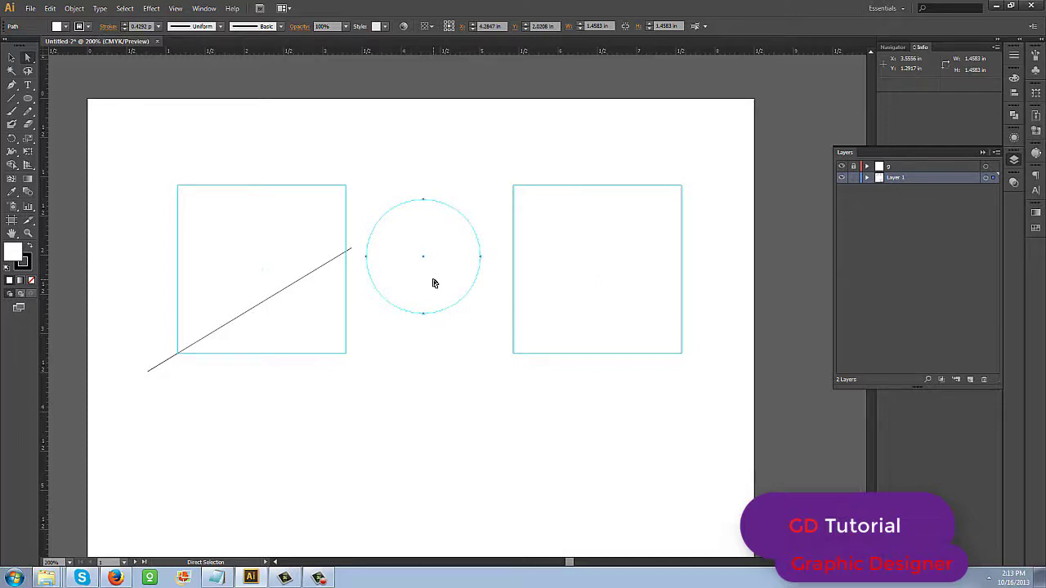
key("c")
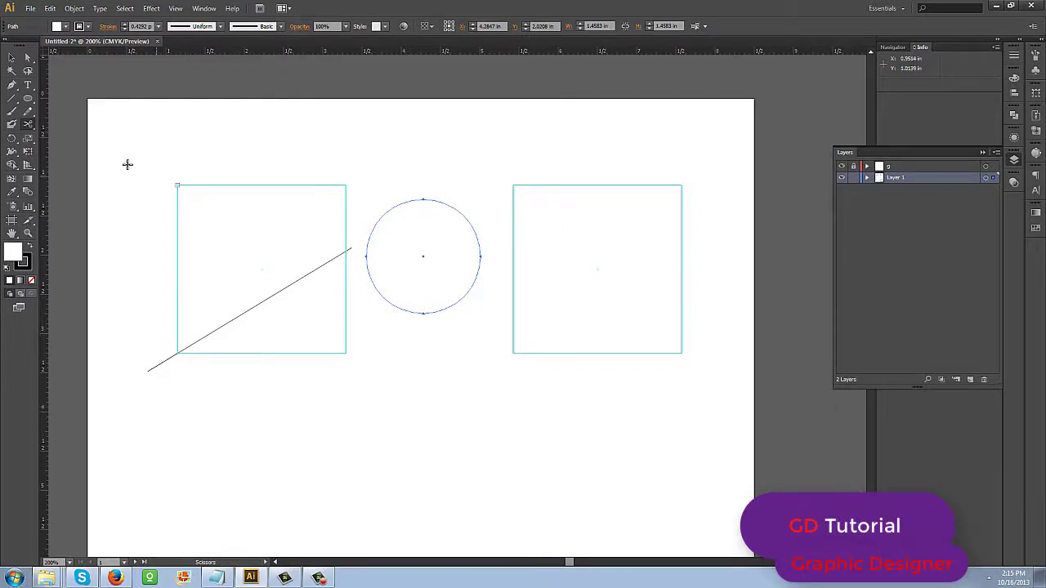
key("ctrl")
left_click(11, 57)
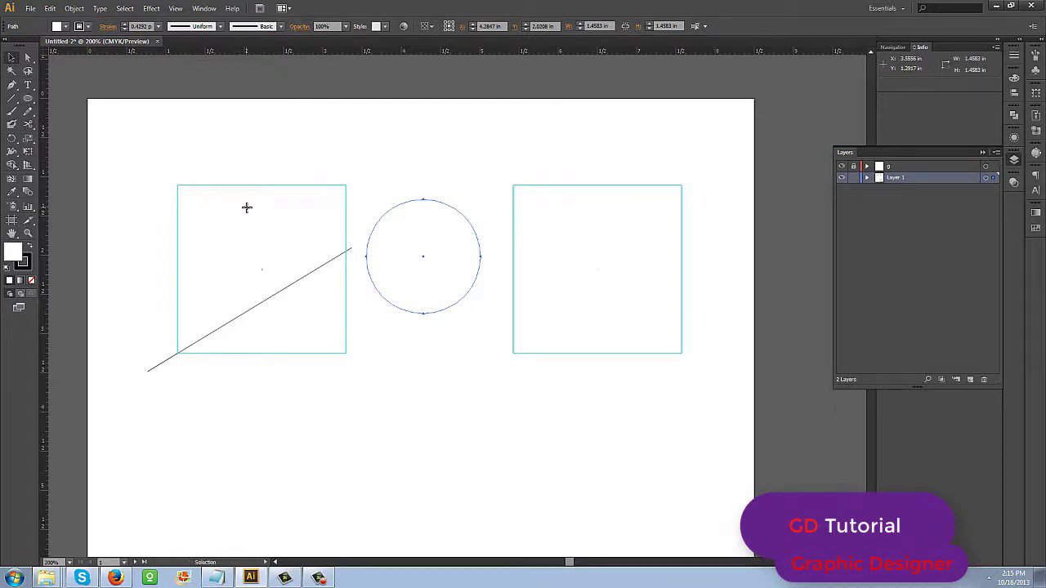
left_click_drag(247, 210, 257, 337)
left_click_drag(278, 341, 280, 341)
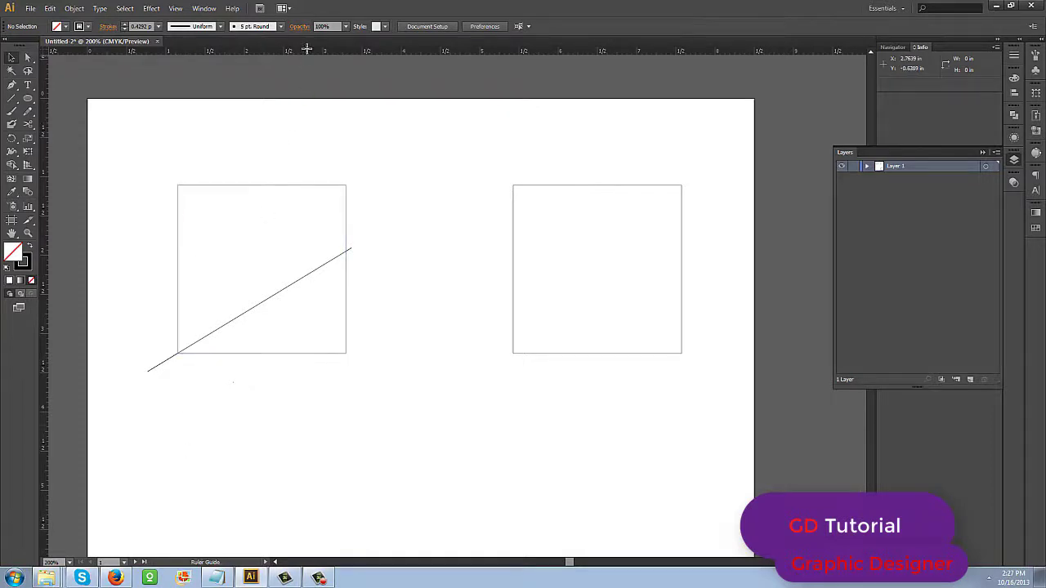
Create a horizontal ruler guide at about Y 0.47 in and a vertical one at about X 3.86 in.
left_click_drag(304, 51, 308, 124)
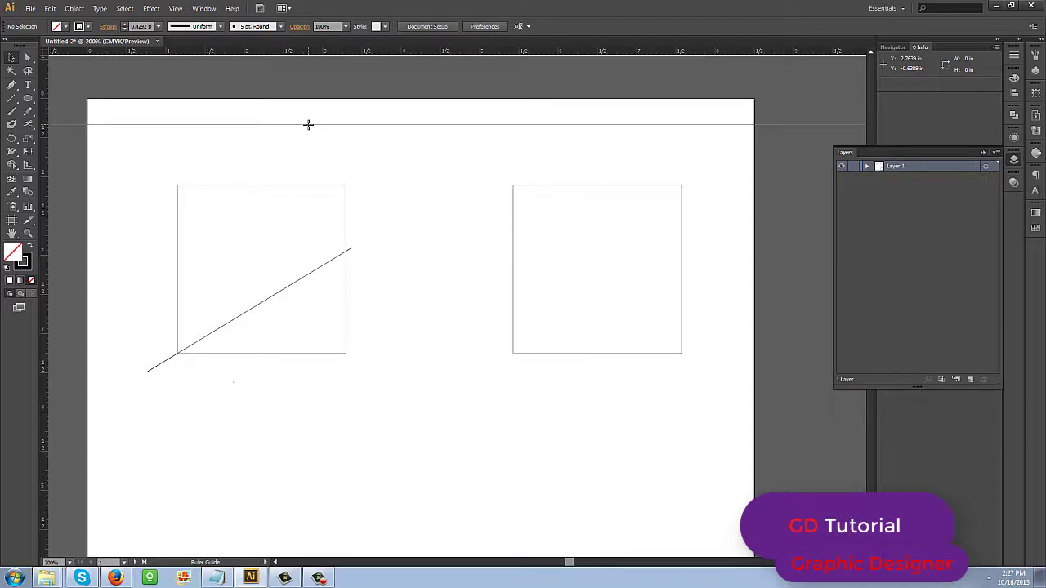
left_click_drag(308, 124, 309, 125)
left_click_drag(310, 125, 414, 141)
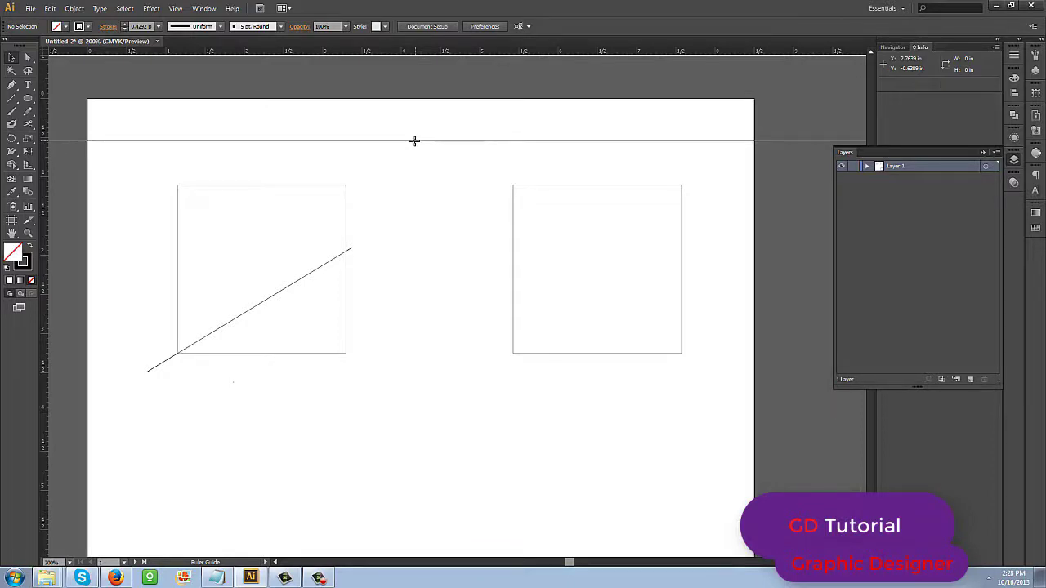
left_click_drag(414, 141, 412, 140)
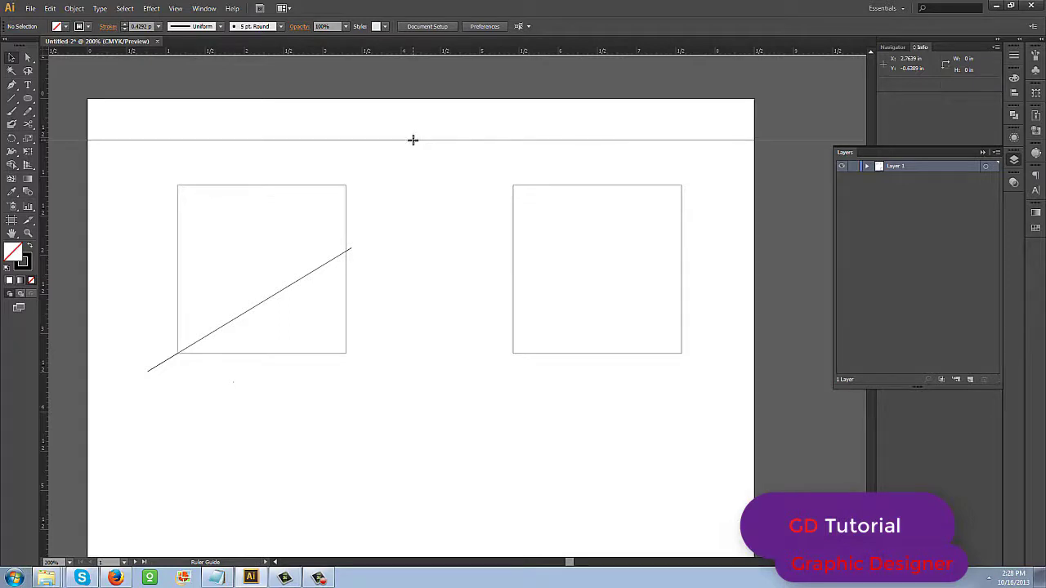
mouse_move(413, 140)
left_mouse_down()
mouse_move(411, 164)
mouse_move(259, 126)
mouse_move(435, 134)
mouse_move(397, 152)
mouse_move(426, 135)
left_mouse_up()
left_click_drag(46, 188, 390, 245)
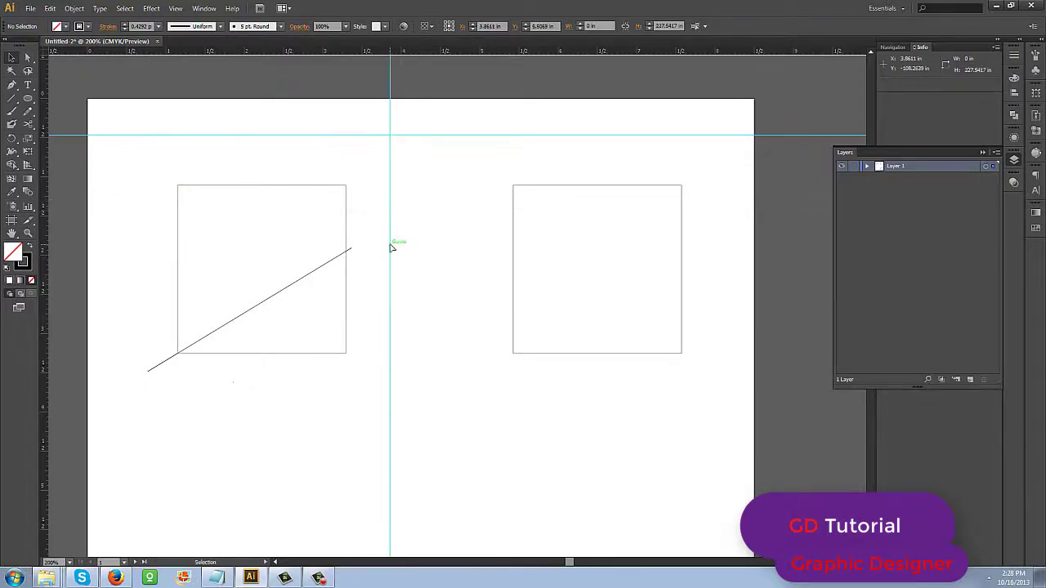
Delete the vertical guide between the squares and the horizontal guide above them.
key("Delete")
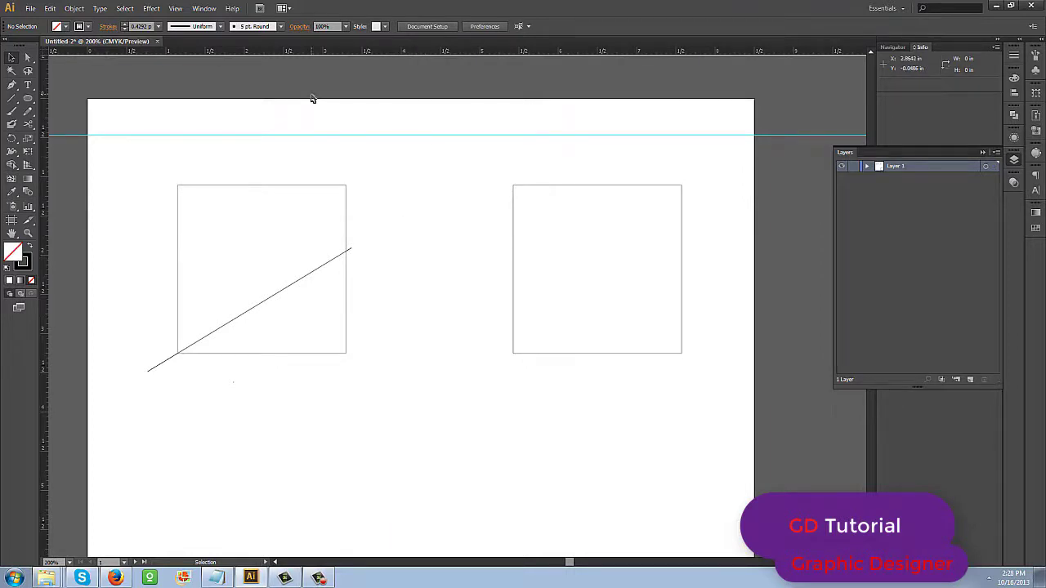
left_click(331, 135)
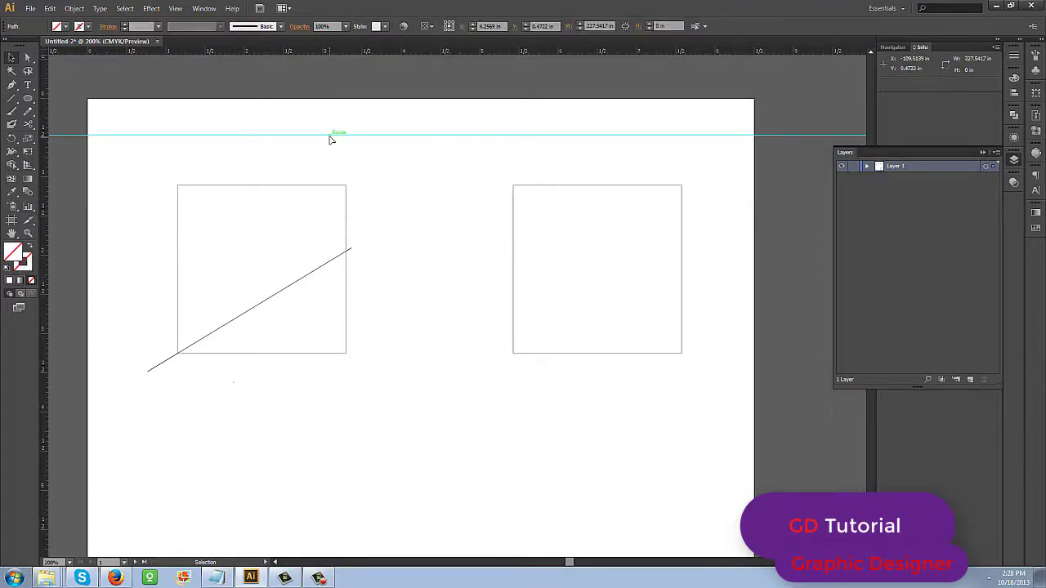
key("Delete")
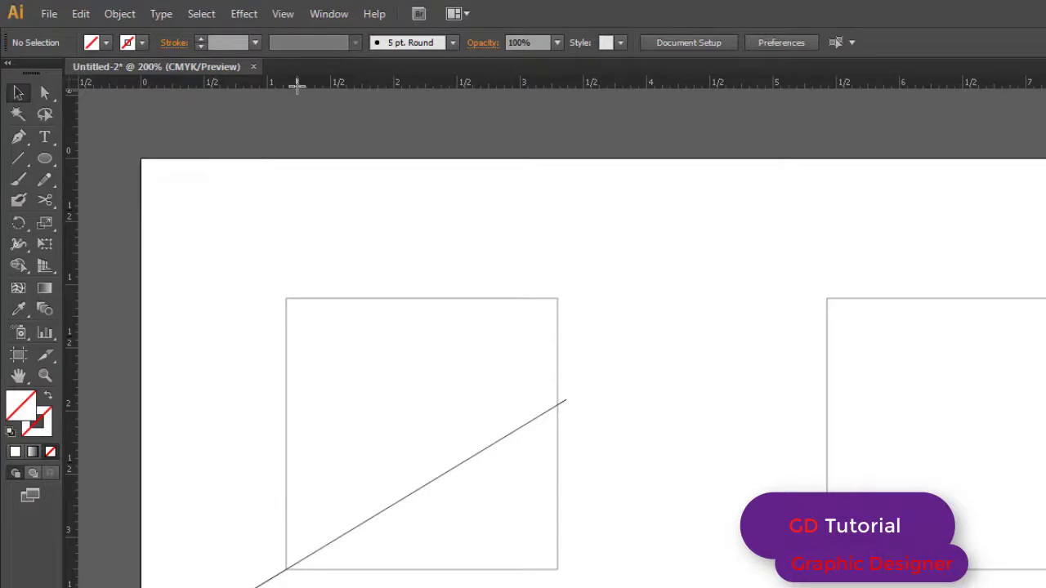
Place a horizontal ruler guide just above the squares at about Y 0.87 in and delete it.
left_click_drag(297, 85, 172, 99)
scroll(172, 100, "up", 5)
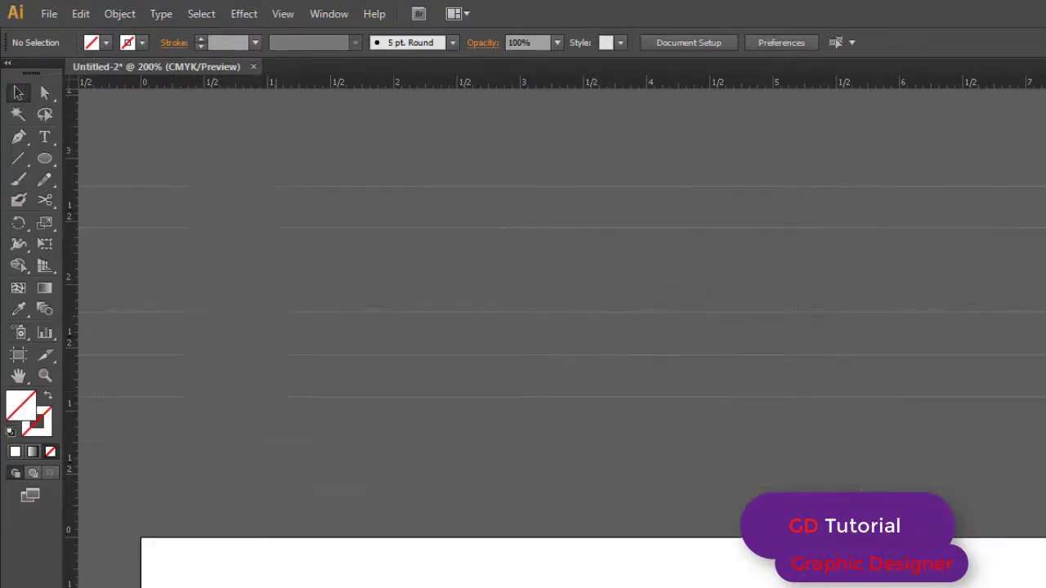
scroll(330, 572, "down", 6)
left_click_drag(329, 584, 297, 267)
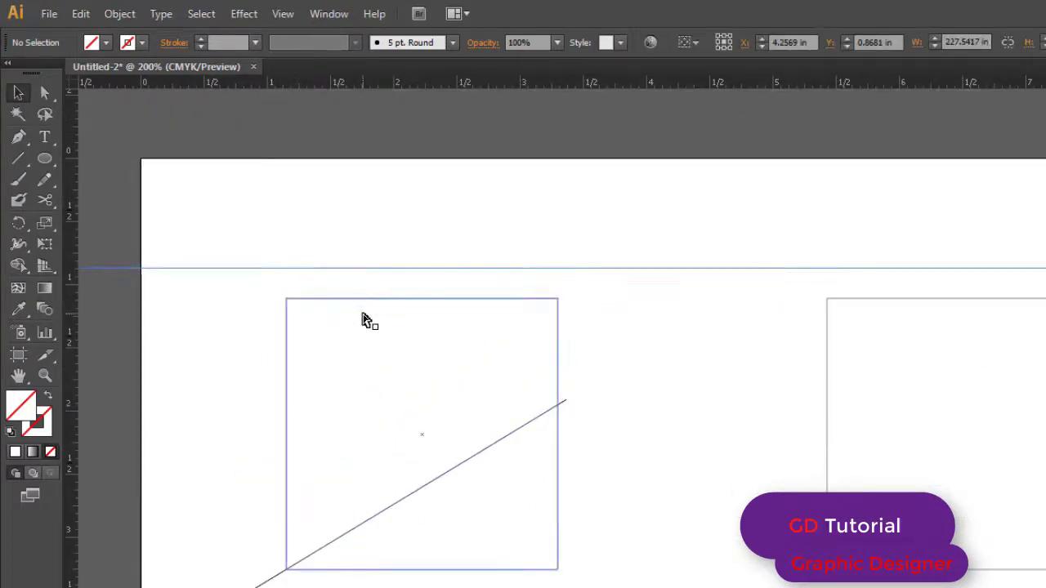
key("Delete")
Place a vertical guide at X 0.125 in from the horizontal ruler and reset it to default fill and stroke, with Free Transform activated.
left_click_drag(239, 85, 156, 200)
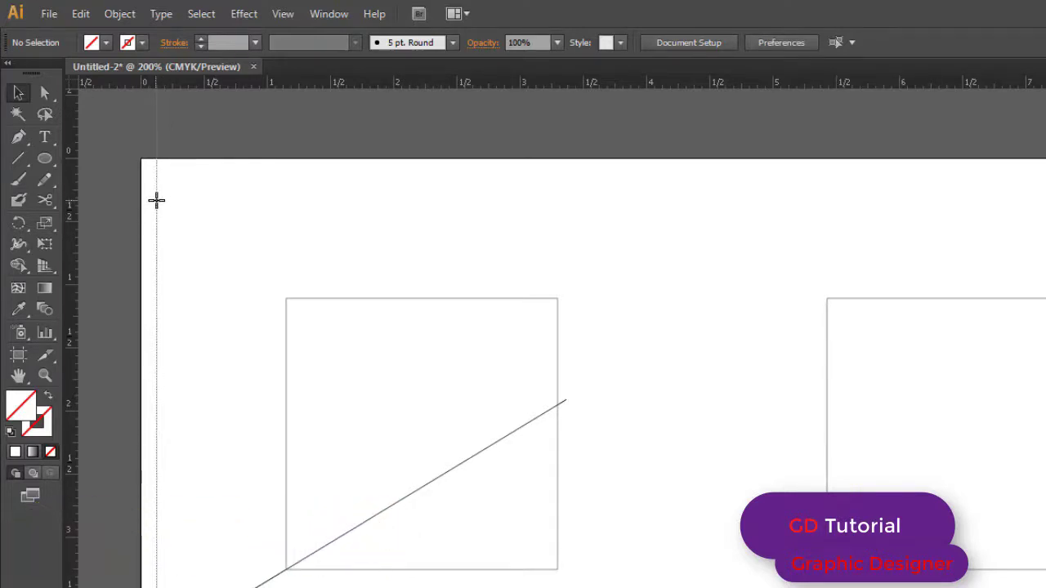
mouse_move(156, 200)
left_mouse_down()
mouse_move(205, 191)
mouse_move(140, 215)
mouse_move(156, 210)
left_mouse_up()
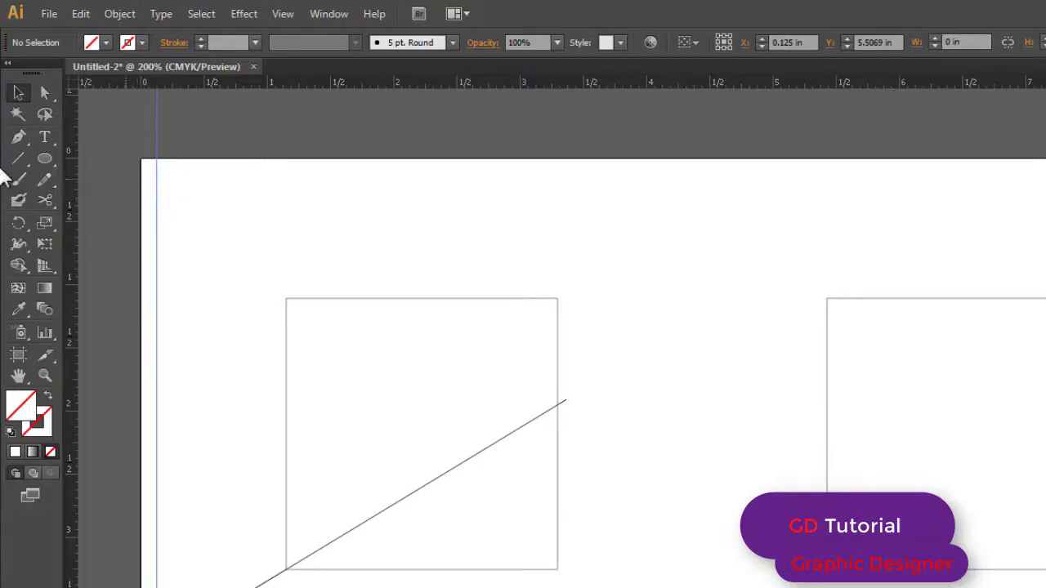
key("d")
key("e")
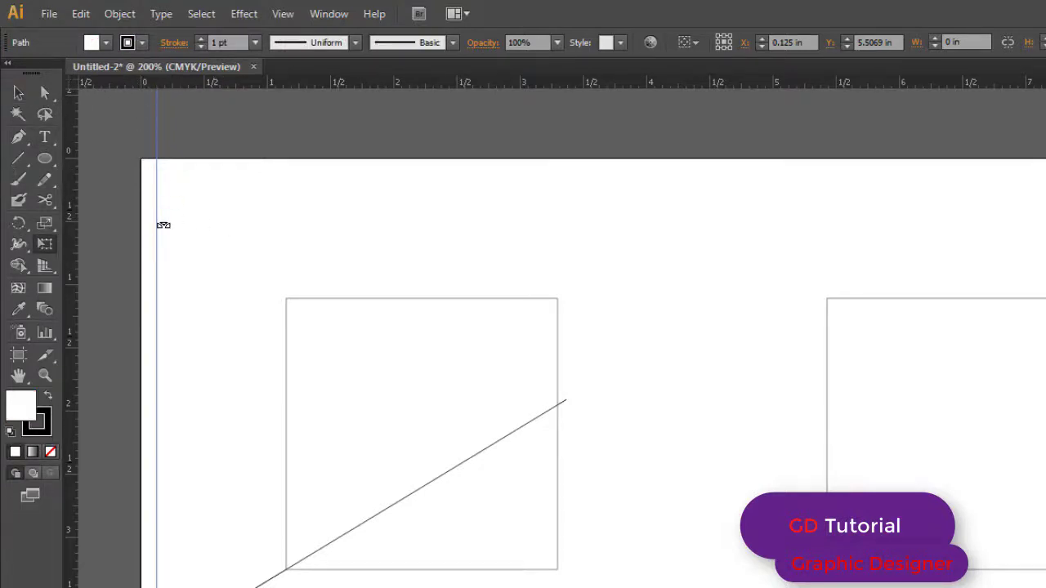